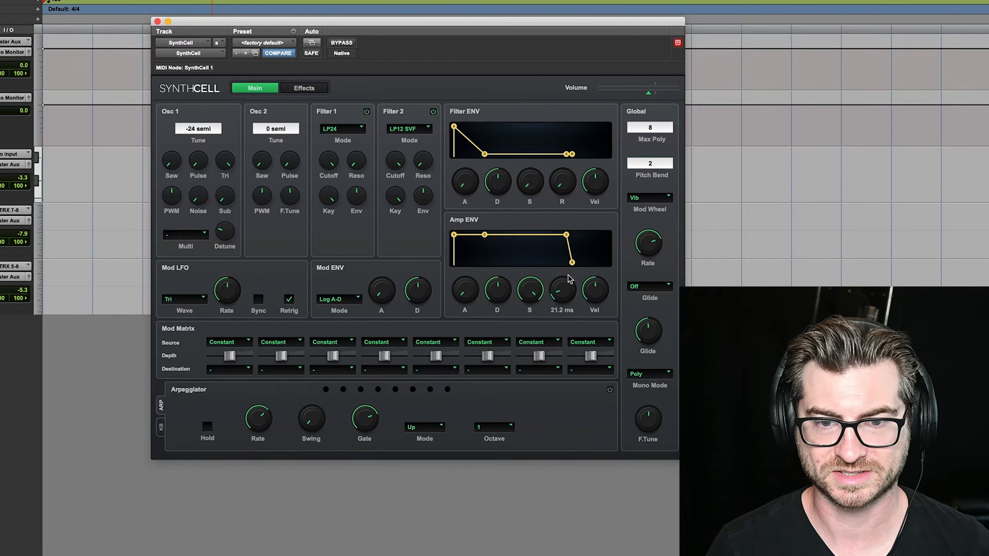
# Lengthen the Amp ENV release to about midway and lower the Filter 1 cutoff to roughly a third of its range
pyautogui.moveTo(566, 298); pyautogui.dragTo(584, 229)
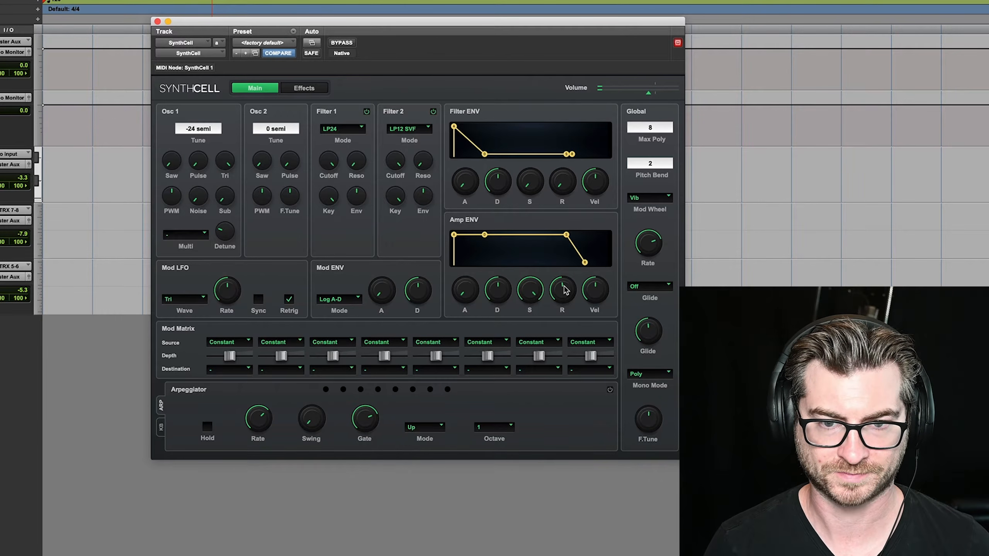
pyautogui.moveTo(562, 285); pyautogui.dragTo(562, 282)
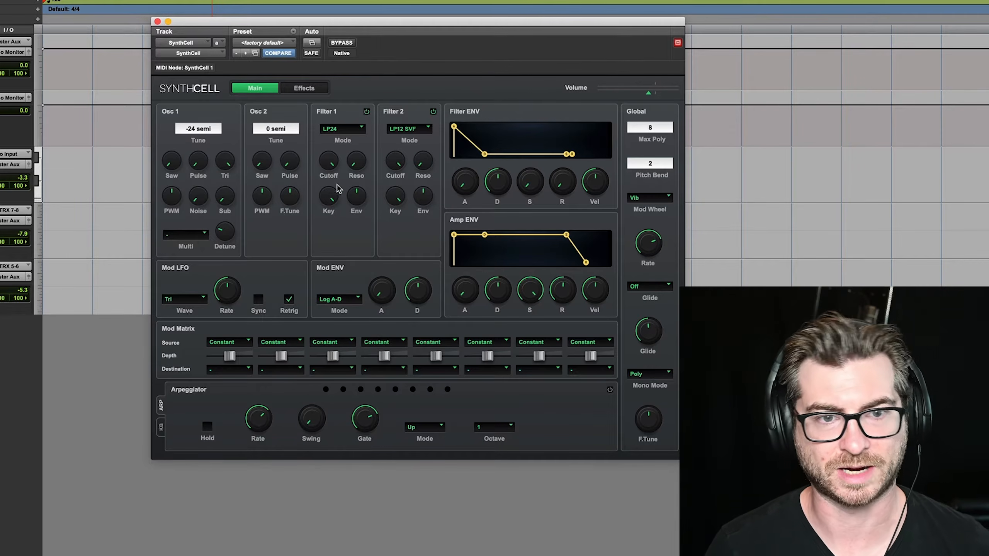
pyautogui.moveTo(332, 161); pyautogui.dragTo(331, 281)
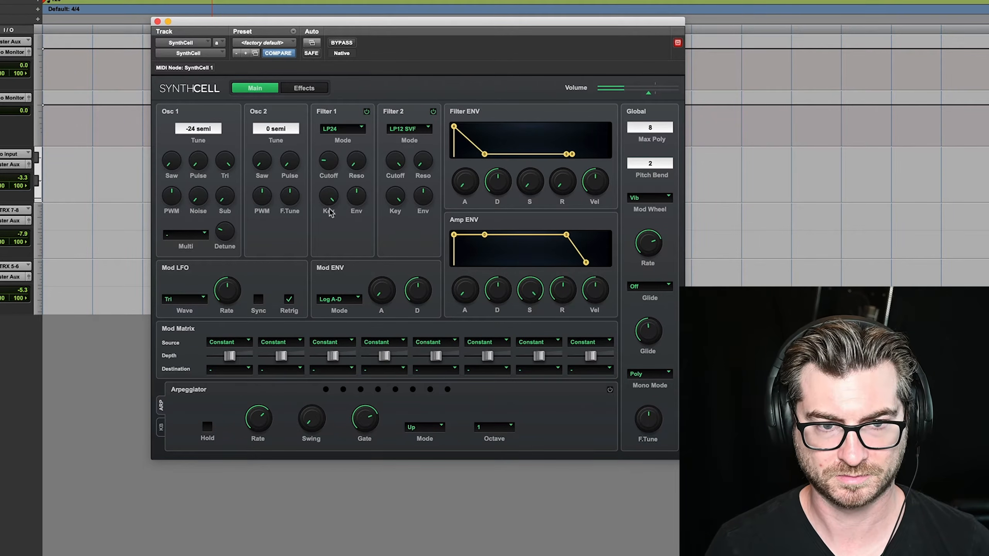
pyautogui.moveTo(327, 168); pyautogui.dragTo(333, 151)
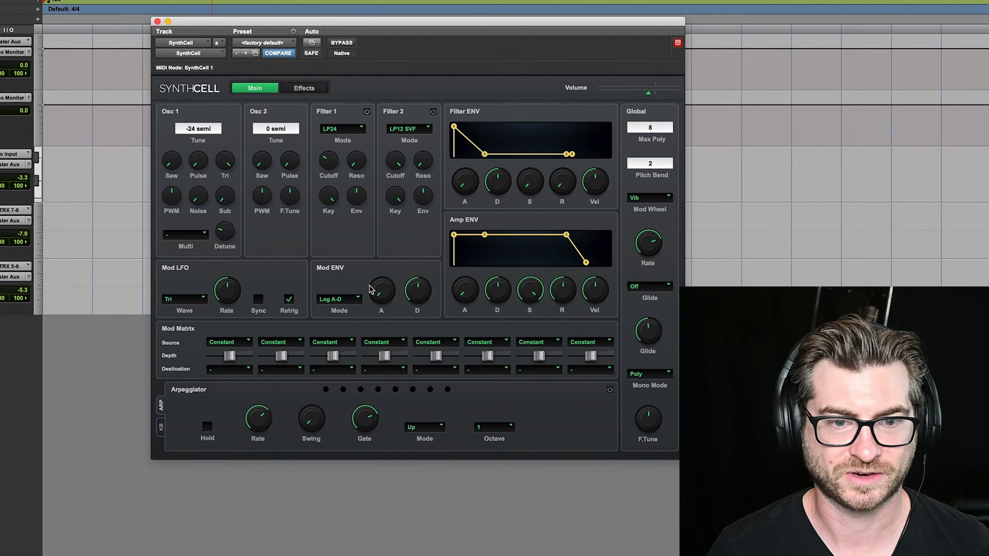
# Set the Mod ENV mode to Exp A-D and shorten its decay to roughly a third of its range
pyautogui.click(358, 298)
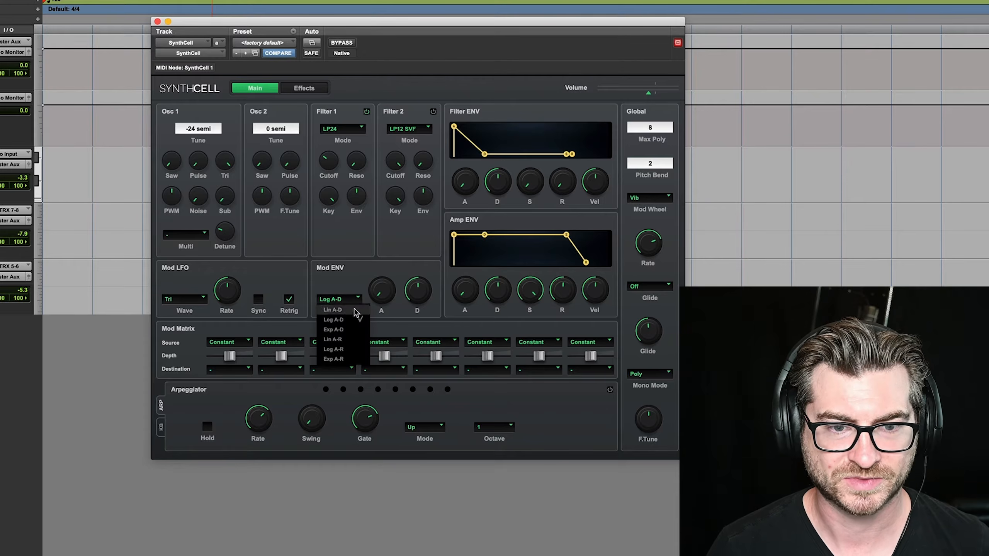
pyautogui.click(335, 330)
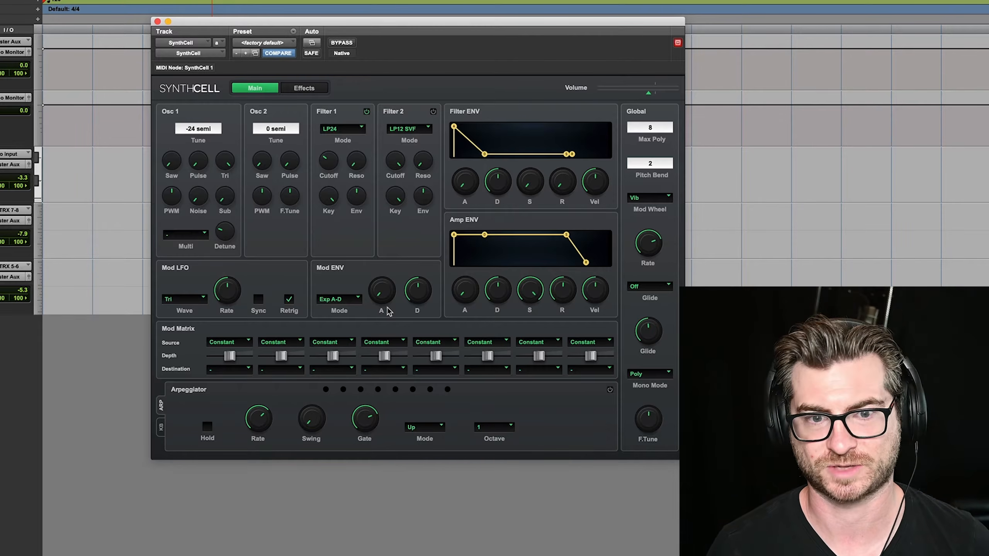
pyautogui.moveTo(417, 292)
pyautogui.moveTo(418, 301); pyautogui.dragTo(418, 304)
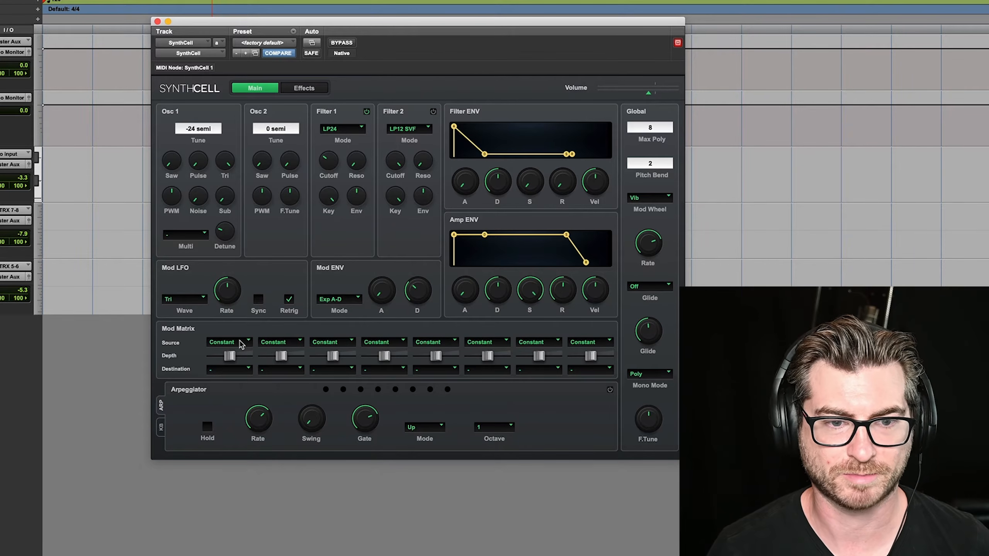
# Route Mod Env to Tune in the first Mod Matrix slot at full positive depth
pyautogui.click(243, 344)
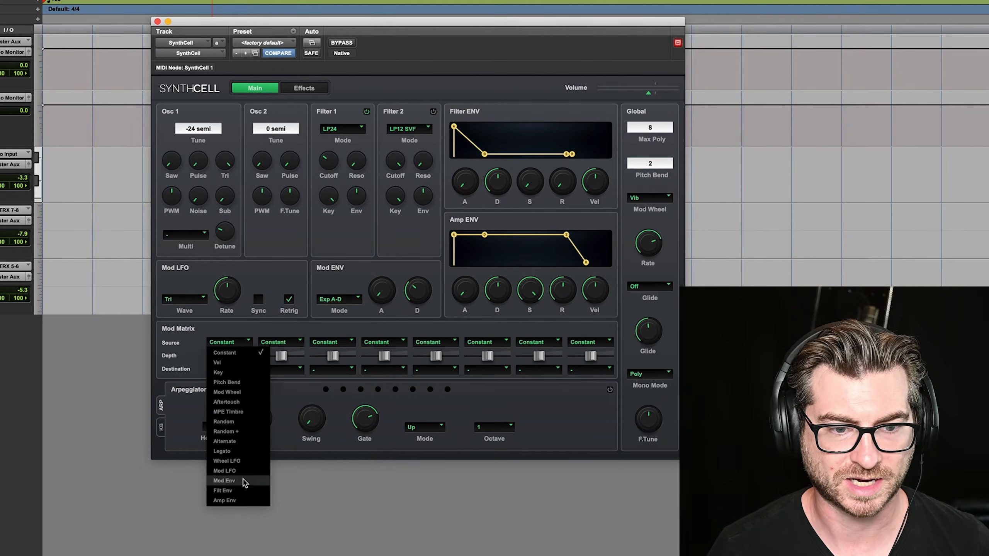
pyautogui.click(225, 480)
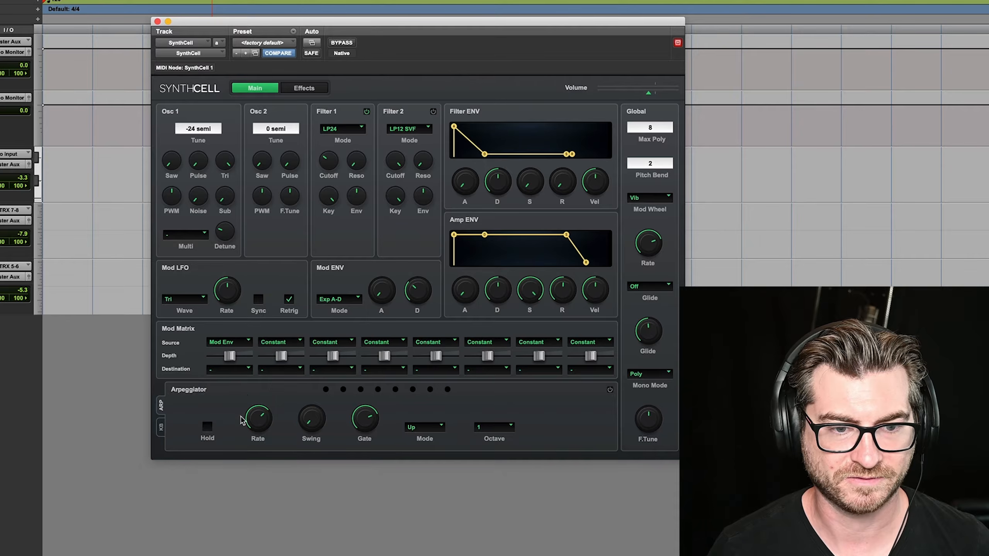
pyautogui.click(246, 371)
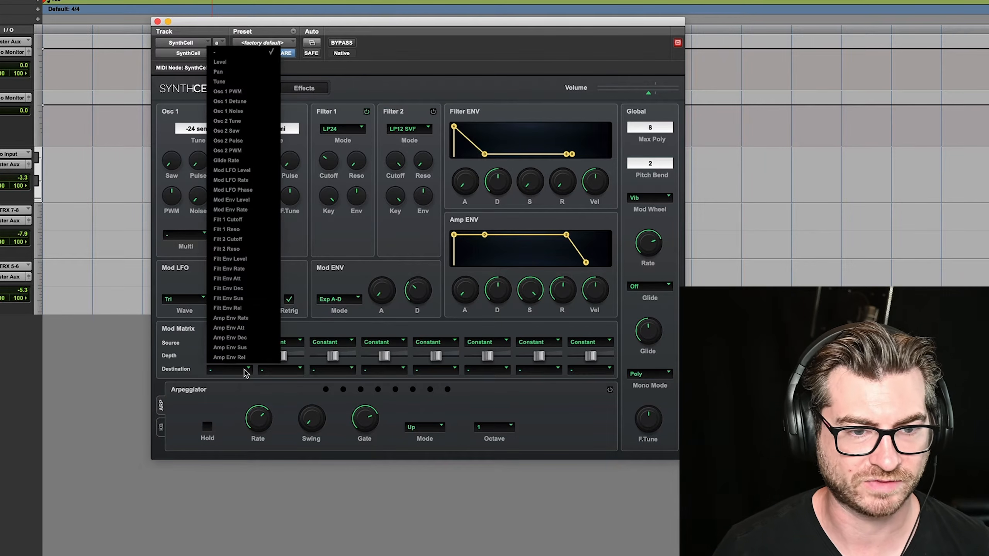
pyautogui.click(219, 81)
pyautogui.moveTo(230, 356); pyautogui.dragTo(267, 359)
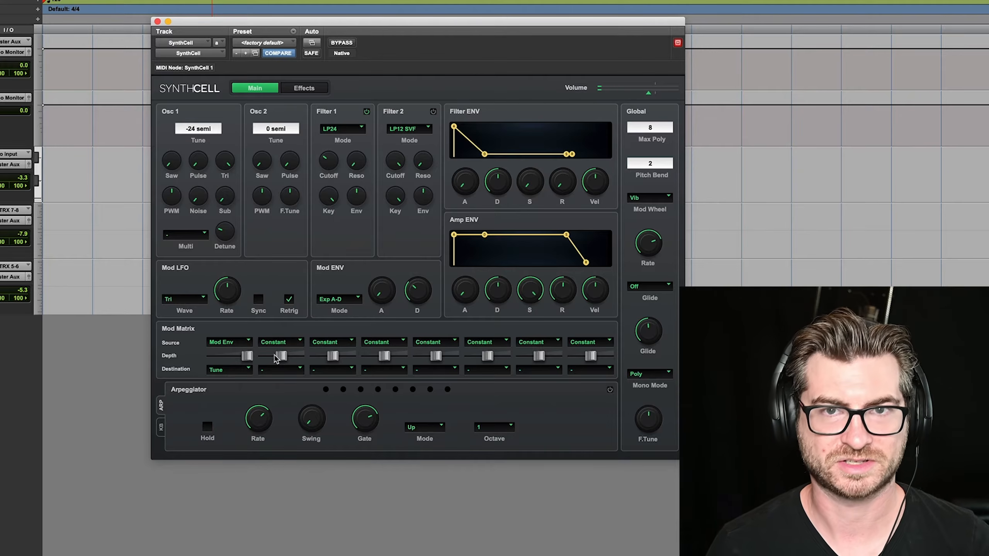
# Route Mod Env to Tune in the second Mod Matrix slot at full positive depth
pyautogui.click(292, 342)
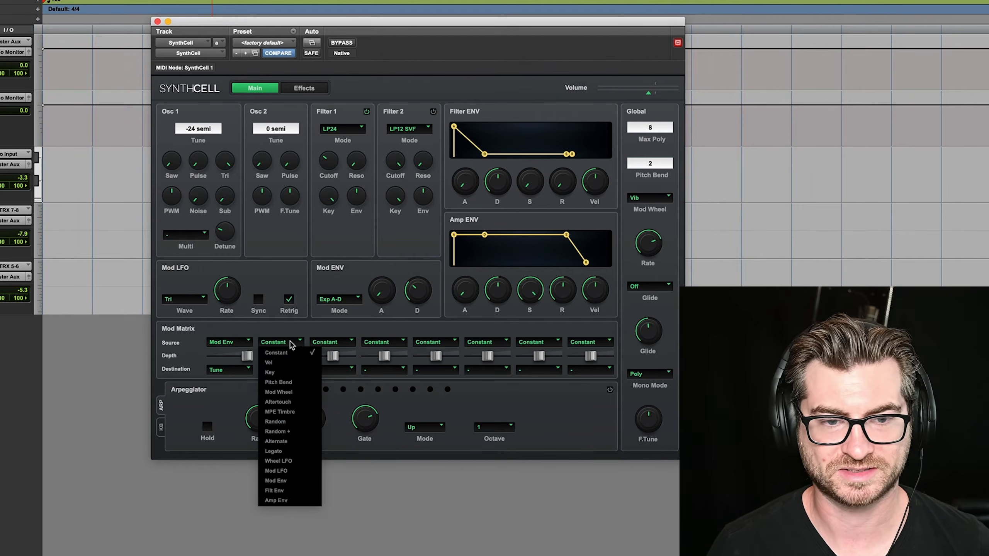
pyautogui.click(286, 481)
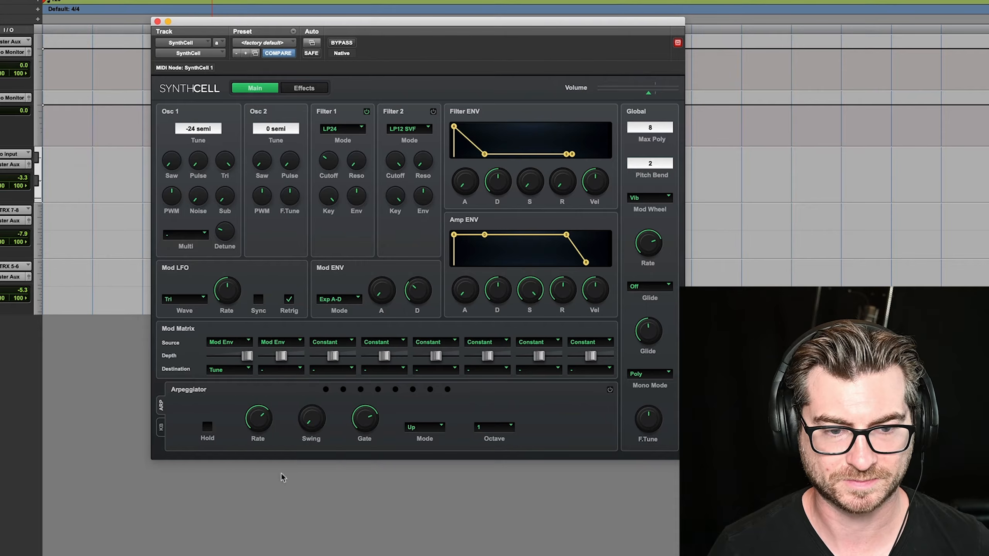
pyautogui.click(299, 370)
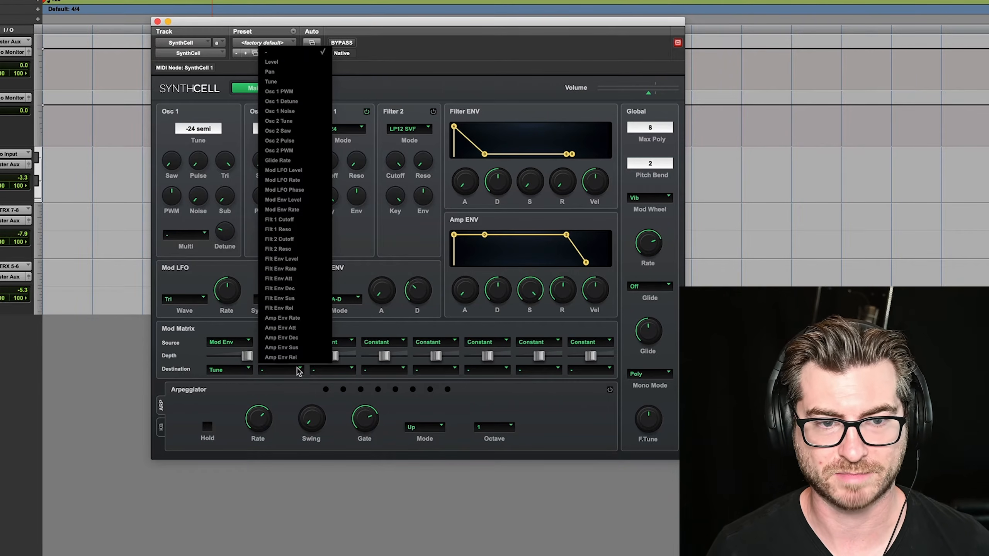
pyautogui.click(278, 82)
pyautogui.moveTo(283, 358); pyautogui.dragTo(337, 359)
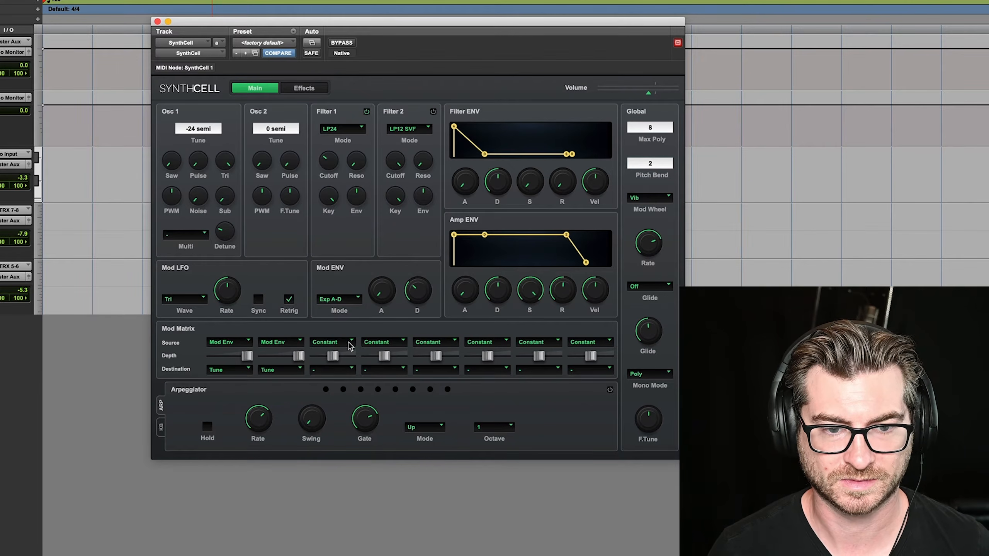
# Route Mod Env to Tune in the third Mod Matrix slot at full positive depth
pyautogui.click(348, 342)
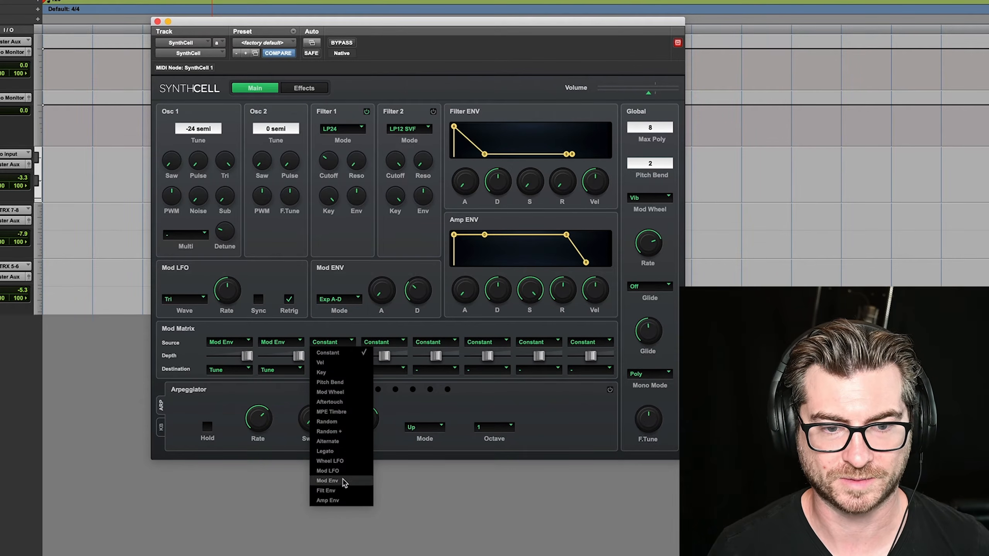
pyautogui.click(329, 480)
pyautogui.click(332, 371)
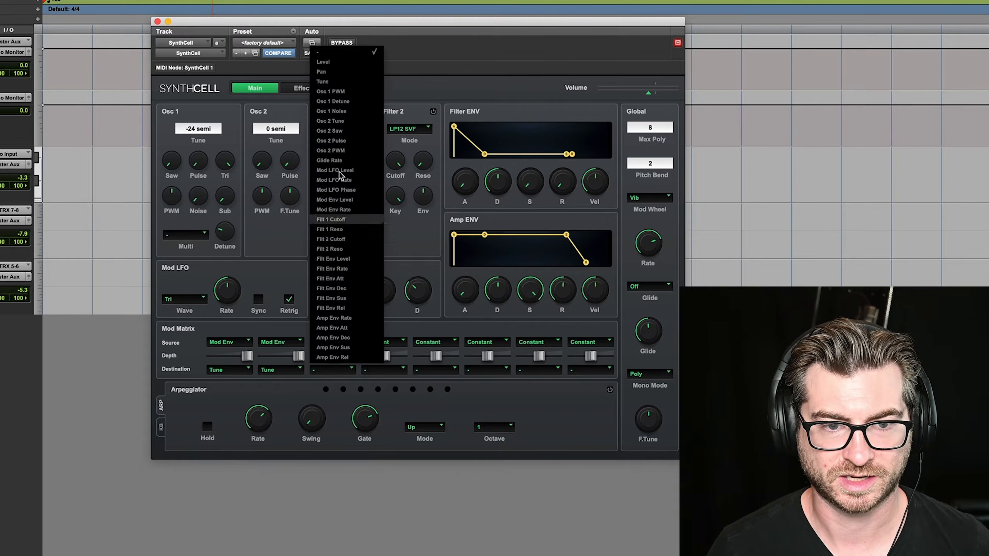
pyautogui.click(337, 82)
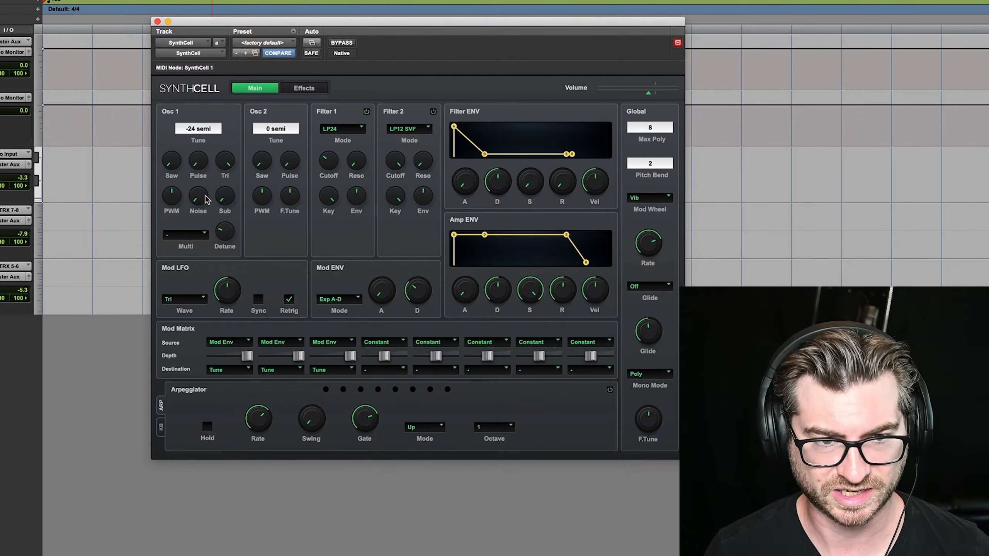
# Blend in Osc 1 noise at slightly under half level
pyautogui.moveTo(205, 197); pyautogui.dragTo(224, 115)
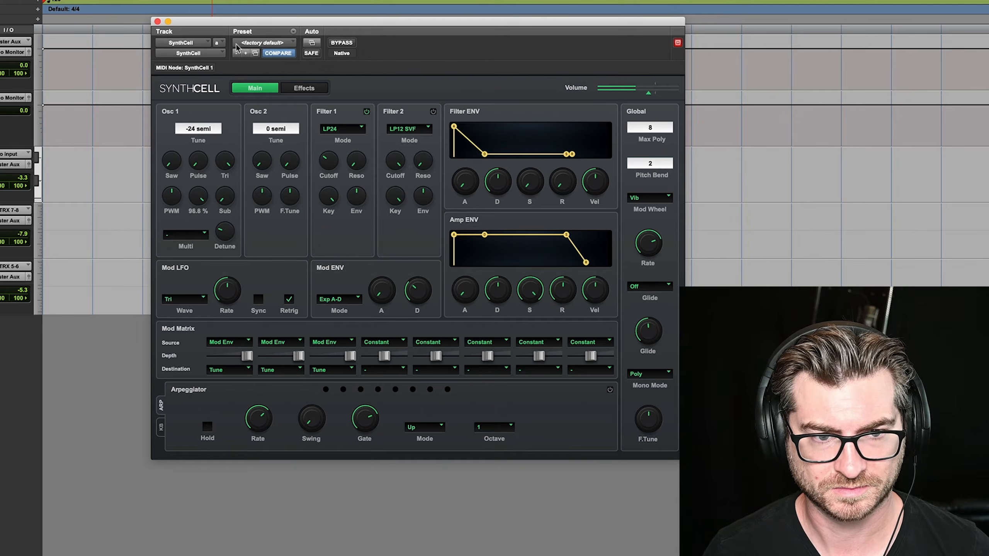
pyautogui.moveTo(237, 38); pyautogui.dragTo(239, 155)
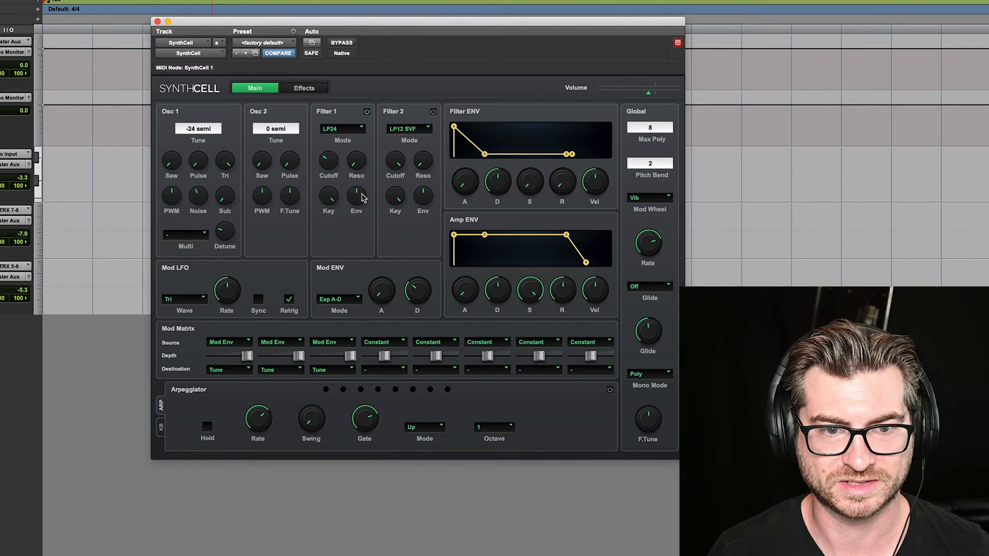
# Increase the Filter 1 envelope amount well above centre and shorten the Filter ENV decay
pyautogui.moveTo(363, 197); pyautogui.dragTo(379, 172)
pyautogui.moveTo(504, 184); pyautogui.dragTo(508, 211)
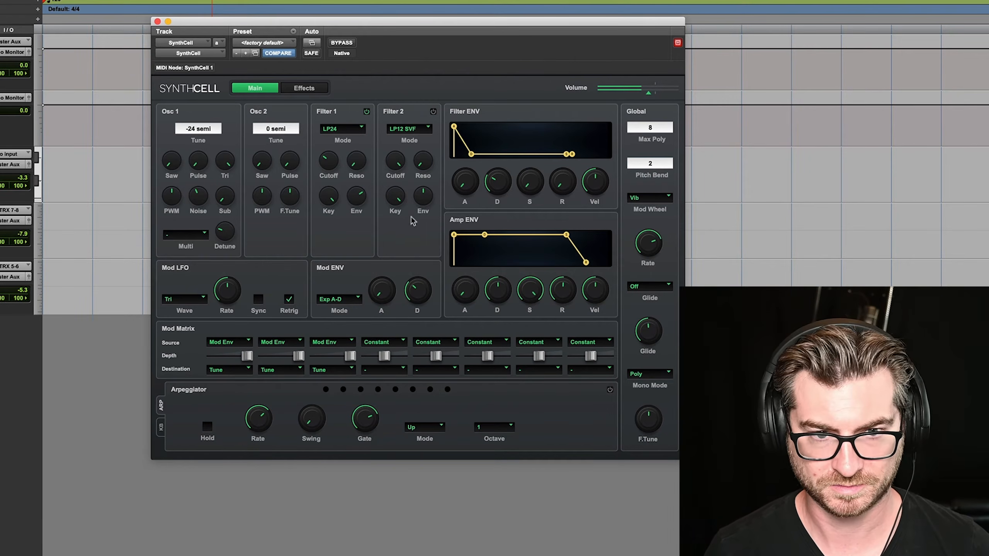
pyautogui.moveTo(362, 192)
pyautogui.mouseDown()
pyautogui.moveTo(370, 156)
pyautogui.moveTo(372, 190)
pyautogui.mouseUp()
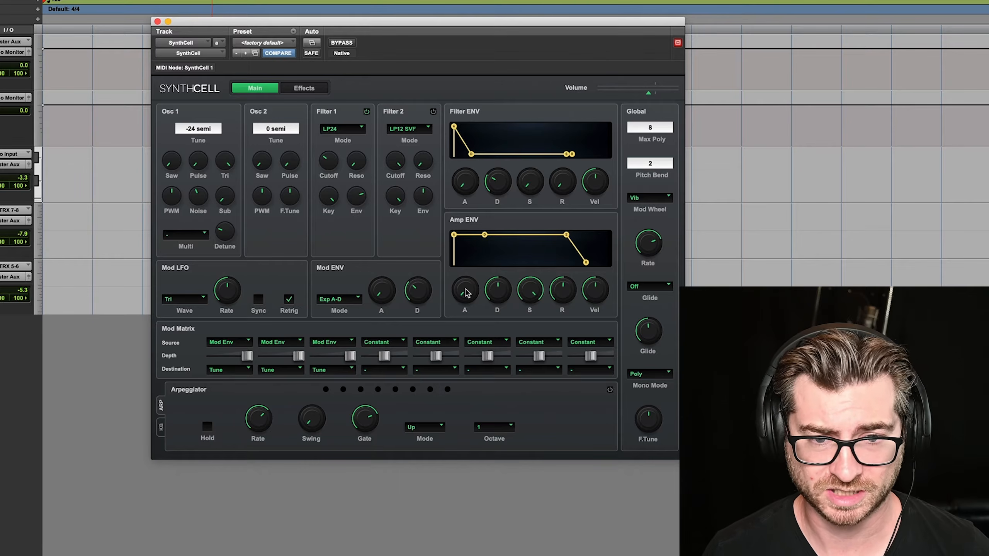
# Reshape the Amp ENV with a slightly shorter decay, sustain a little below full, and a longer release
pyautogui.moveTo(468, 295)
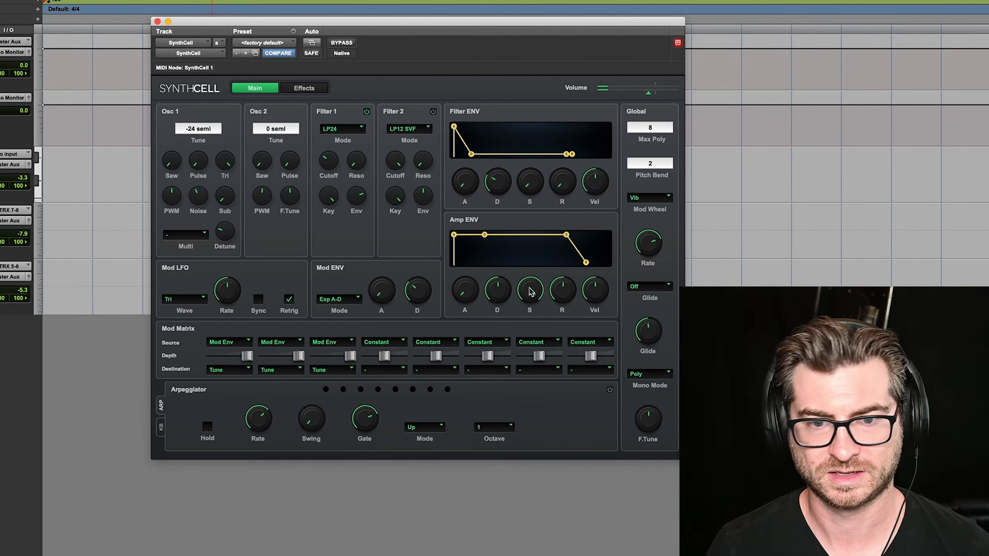
pyautogui.moveTo(532, 292); pyautogui.dragTo(523, 335)
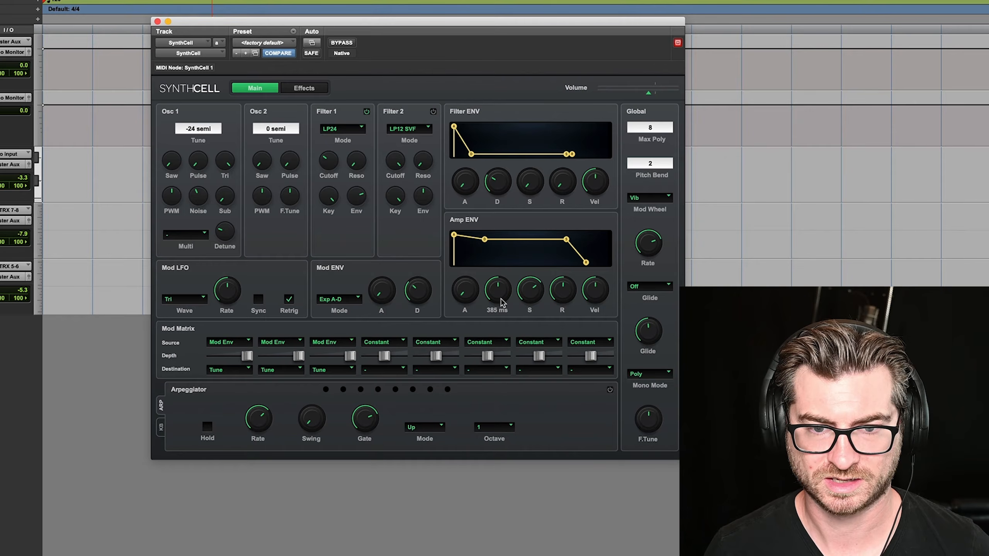
pyautogui.moveTo(502, 302); pyautogui.dragTo(506, 321)
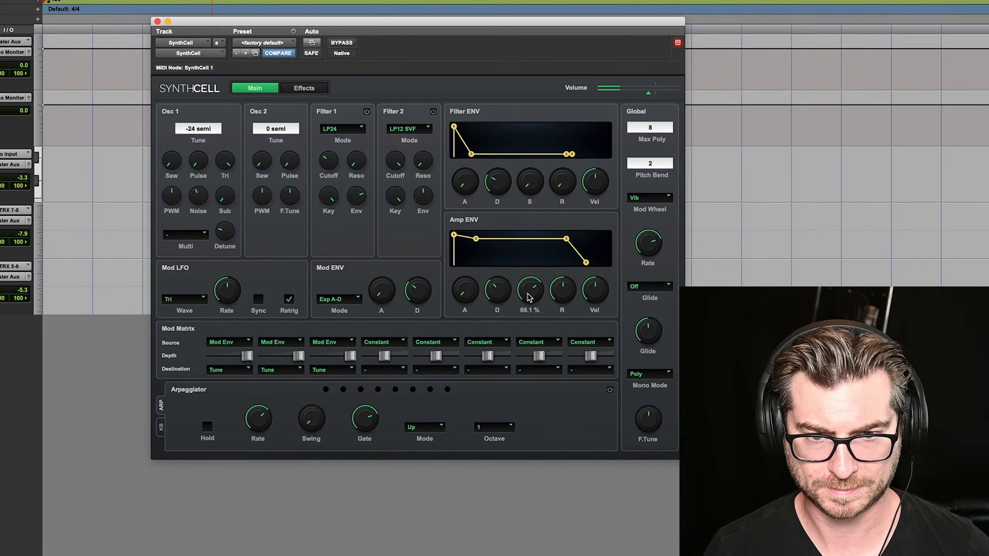
pyautogui.moveTo(529, 298); pyautogui.dragTo(578, 252)
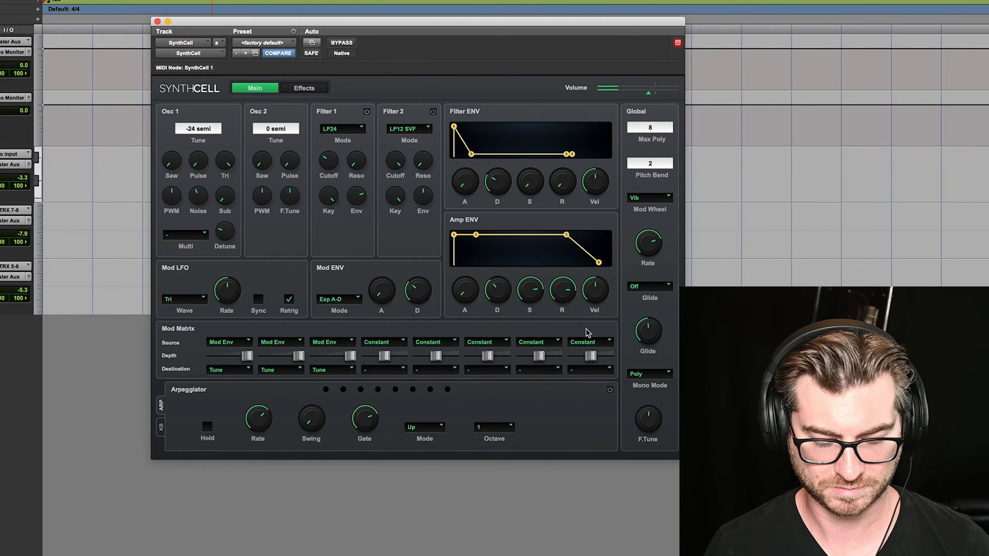
# Set the Mono Mode to Retrig and shorten the Amp ENV release to about midway
pyautogui.click(647, 376)
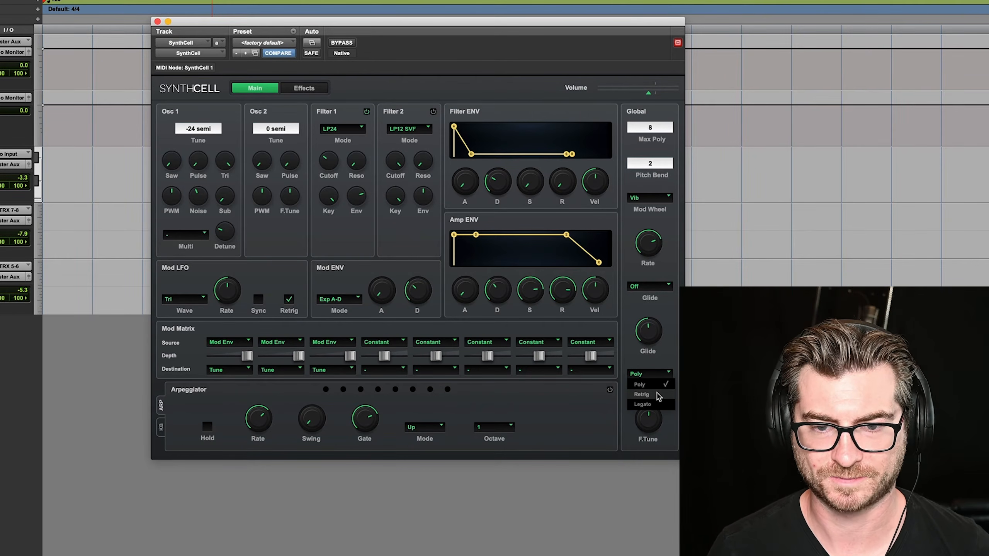
pyautogui.click(658, 395)
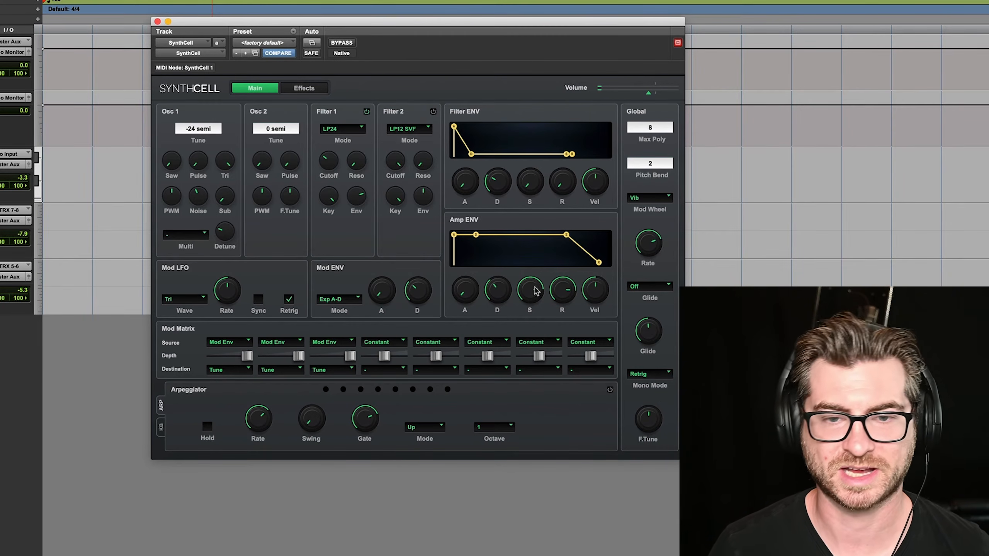
pyautogui.moveTo(561, 290); pyautogui.dragTo(571, 341)
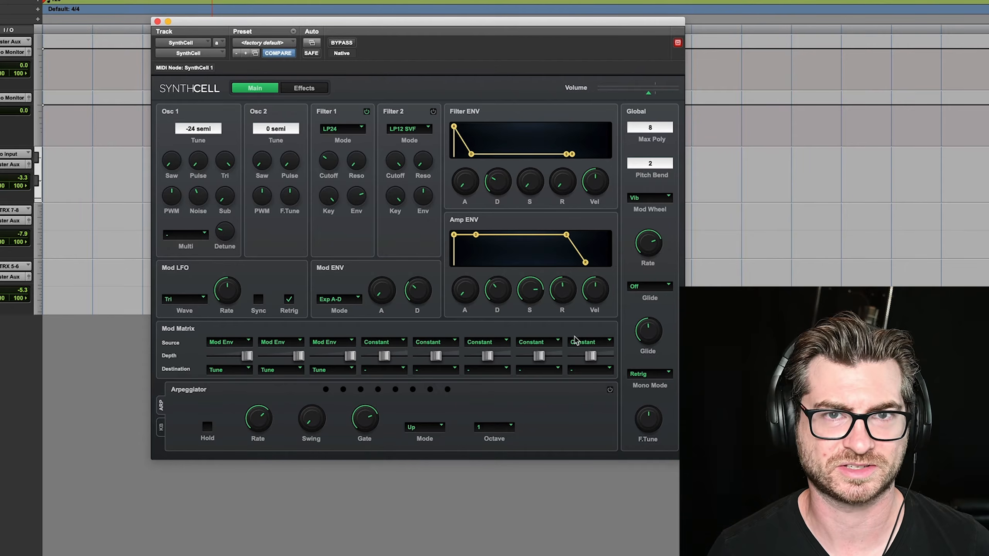
# Audition the SynthCell track with the EQ3 7-Band bypassed and active, and listen to it through the Maxim limiter
pyautogui.press('space')
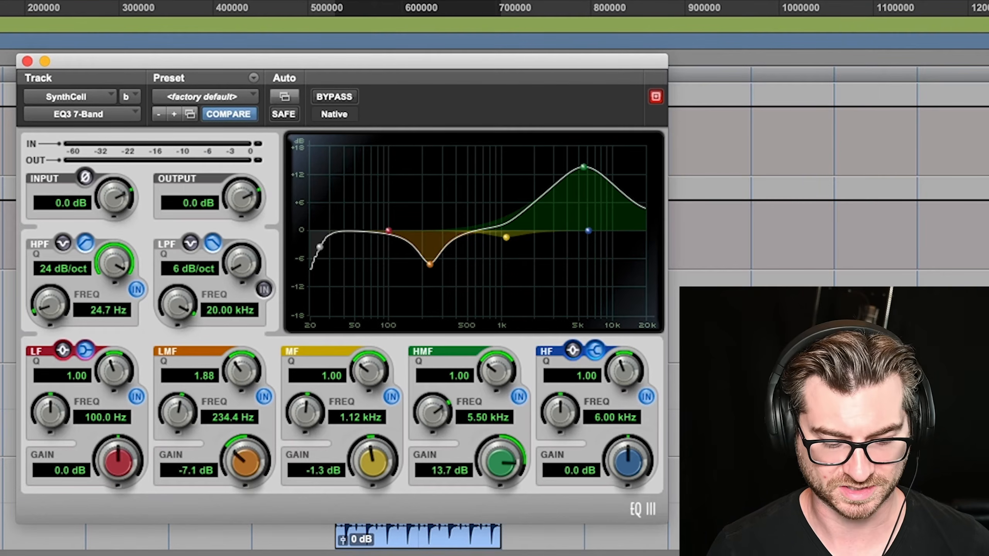
pyautogui.press('space')
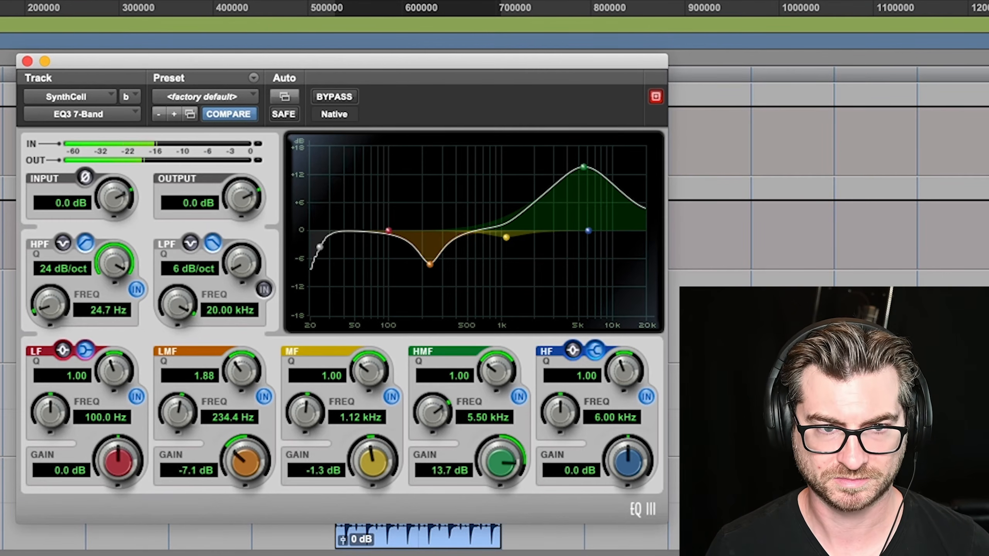
pyautogui.click(337, 91)
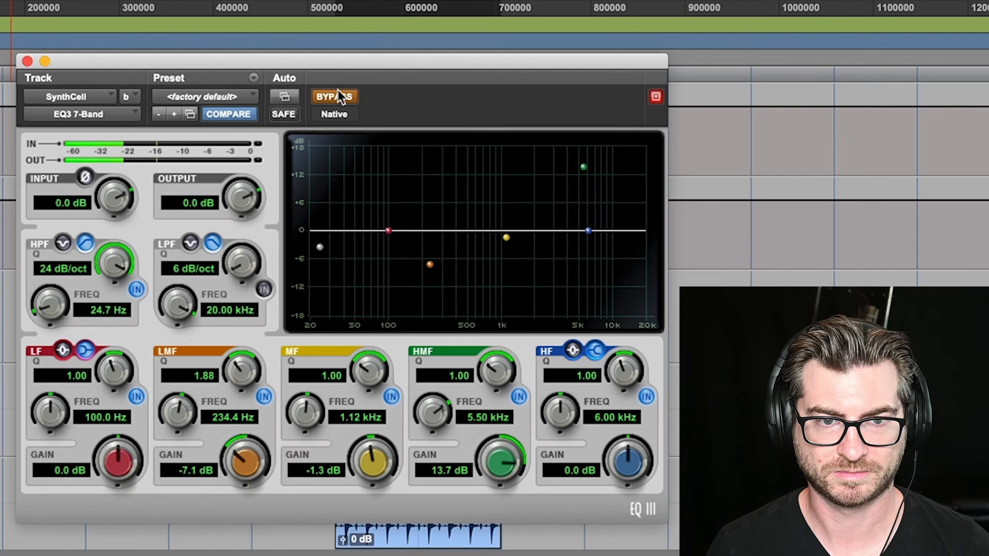
pyautogui.click(337, 91)
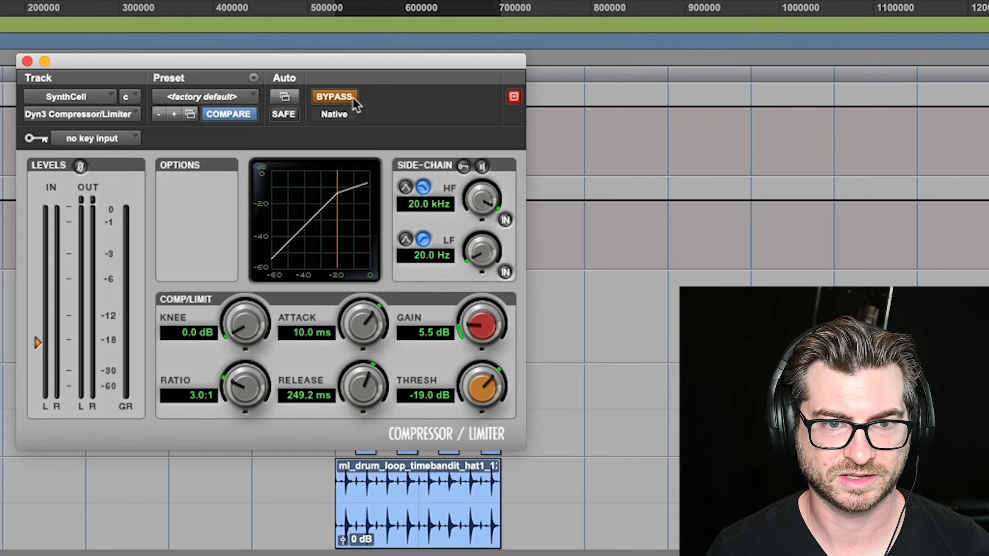
pyautogui.click(346, 97)
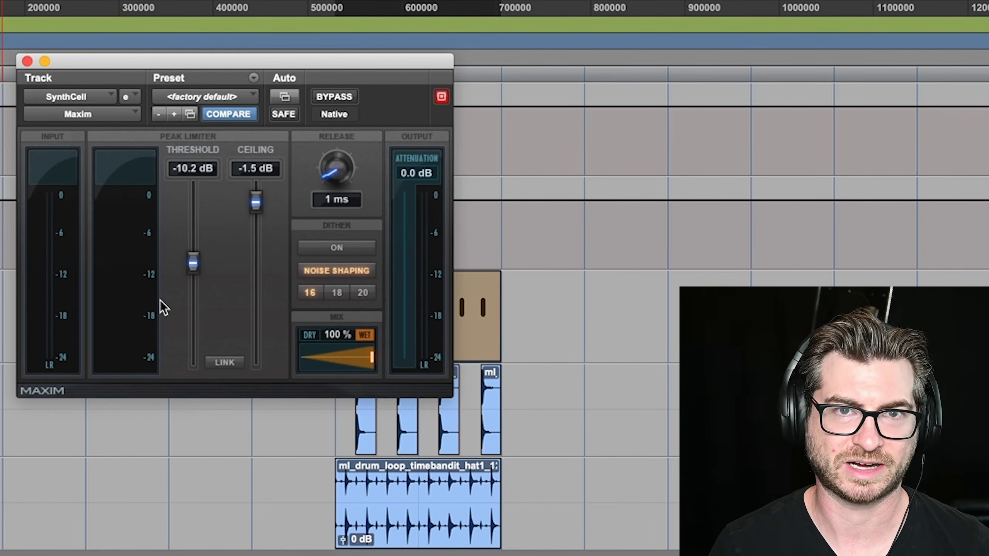
pyautogui.press('space')
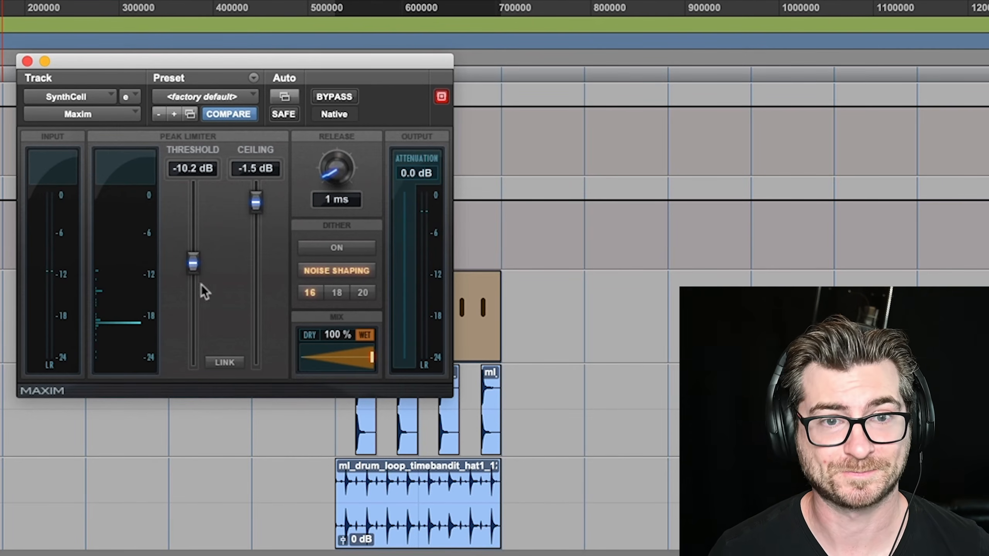
# Play the drum loop with the Maxim limiter active on the SynthCell track, and close the limiter window
pyautogui.click(331, 95)
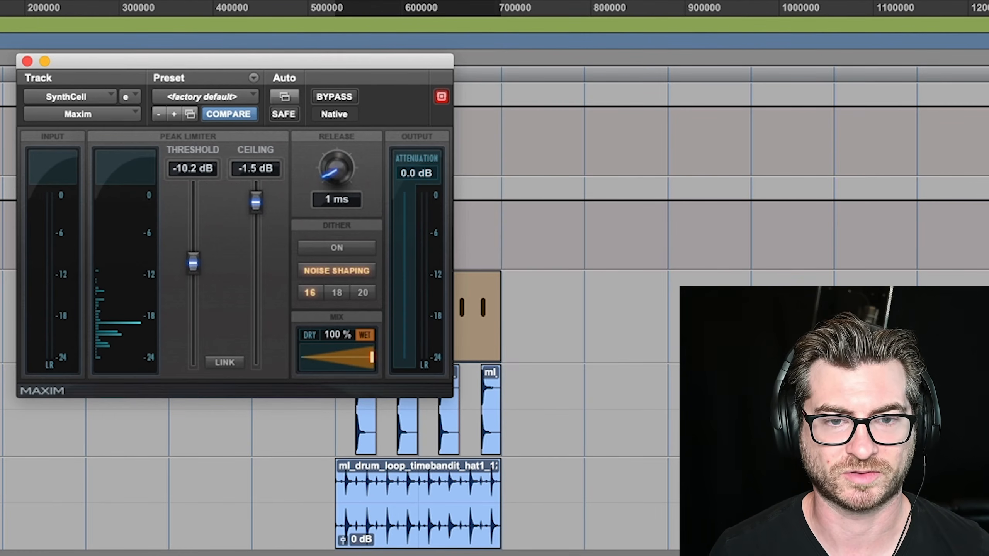
pyautogui.press('space')
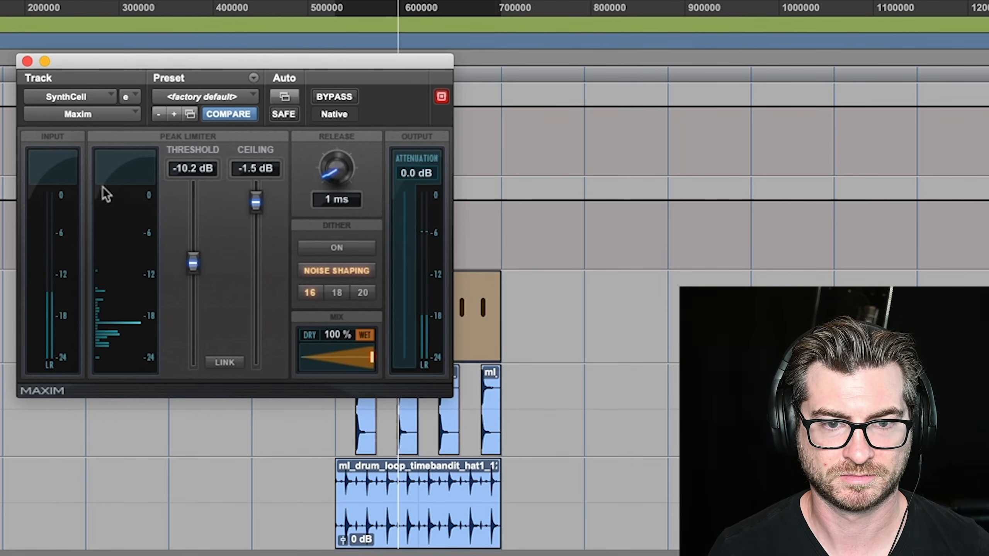
pyautogui.click(27, 61)
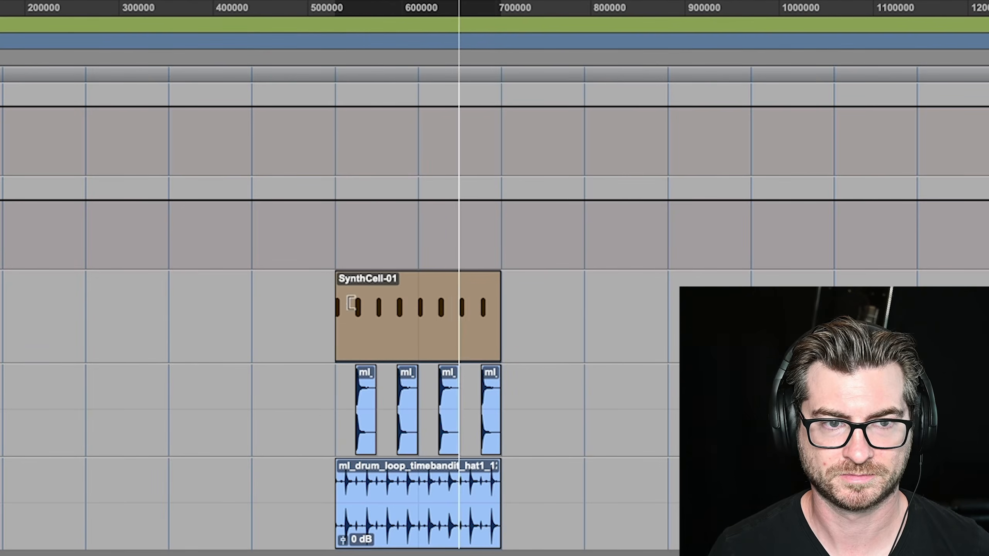
# Open the SynthCell-01 clip's MIDI notes for editing and lengthen all of them together to about 377 ticks
pyautogui.doubleClick(389, 348)
pyautogui.press('t')
pyautogui.press('t')
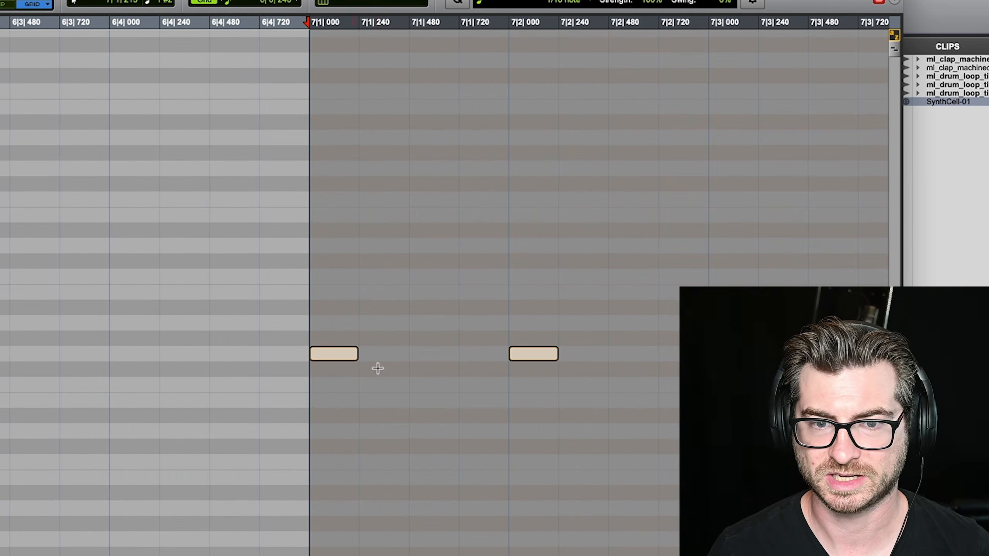
pyautogui.moveTo(359, 355); pyautogui.dragTo(386, 354)
# Audition the lengthened SynthCell notes in the MIDI editor, and play the SynthCell-01 clip with the clap and hat loop
pyautogui.press('space')
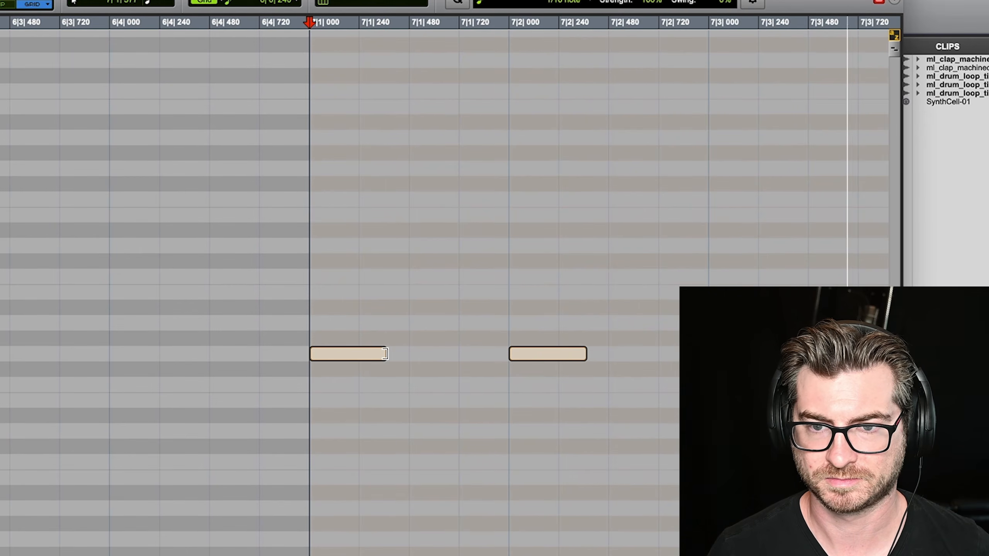
pyautogui.press('r')
pyautogui.press('r')
pyautogui.press('r')
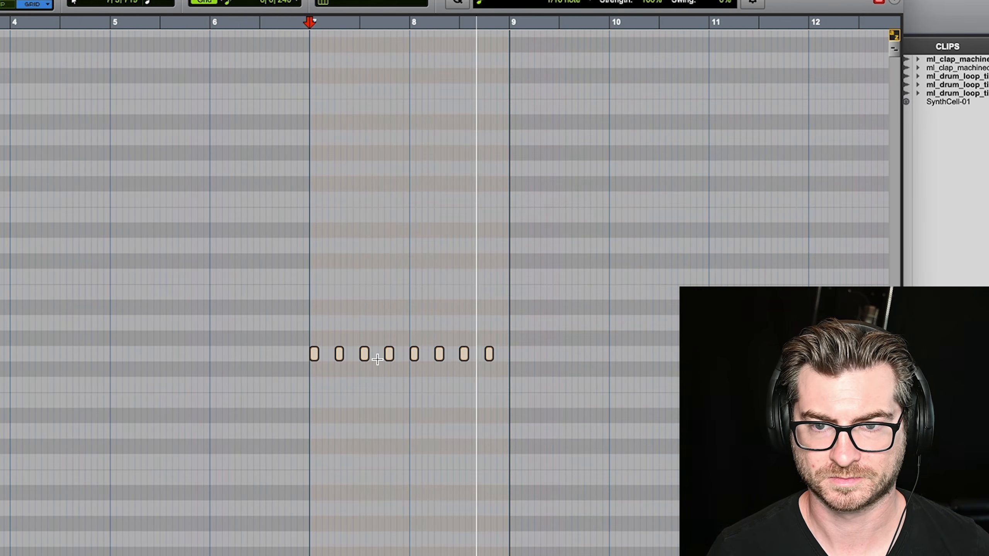
pyautogui.press('space')
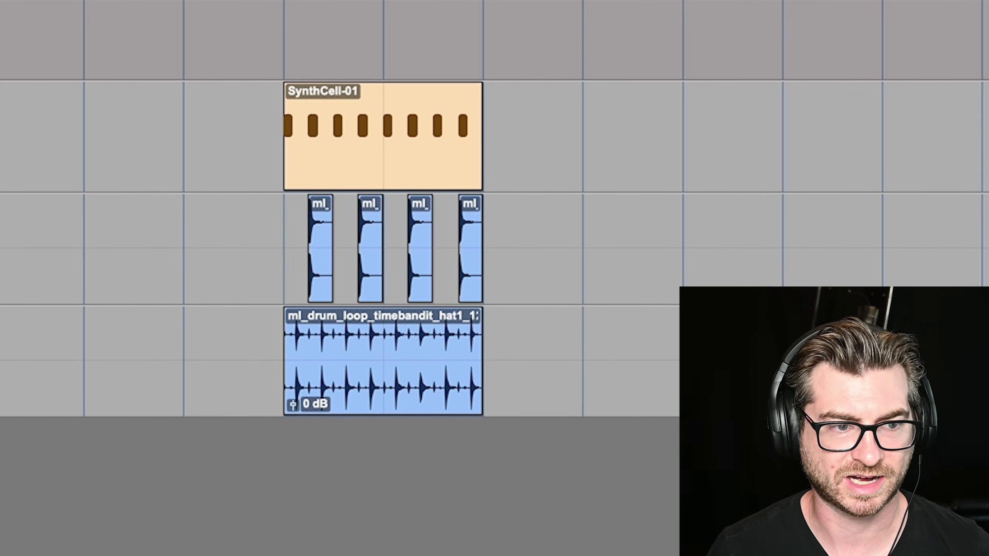
pyautogui.click(350, 167)
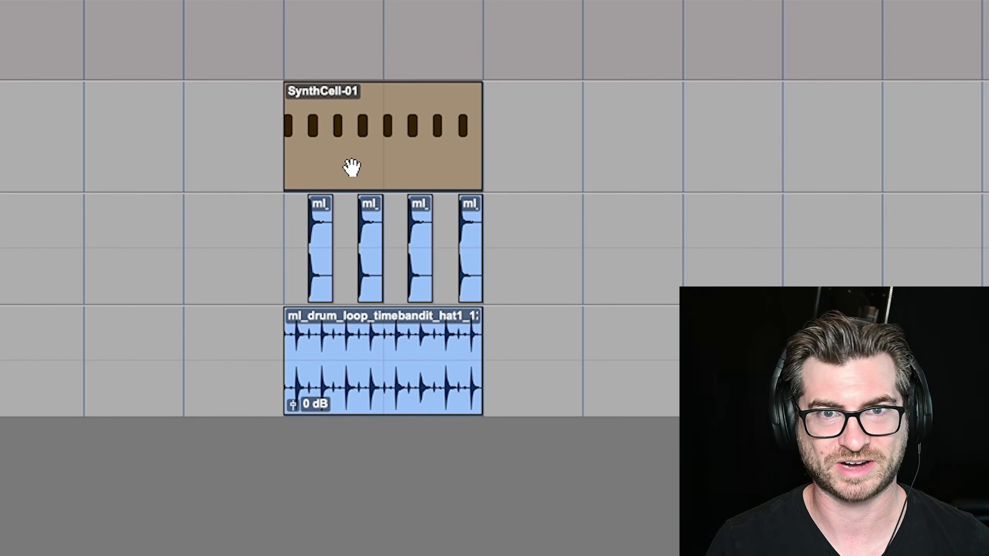
pyautogui.press('space')
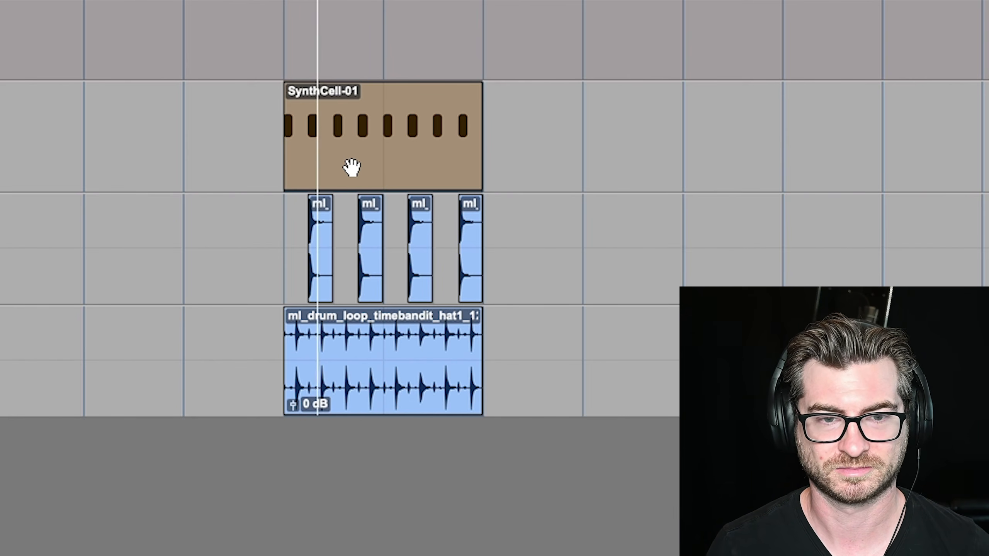